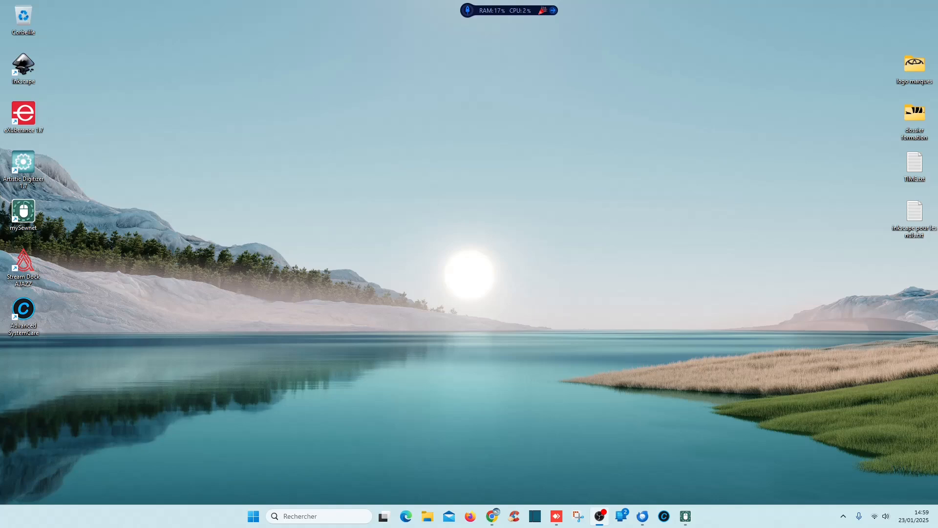
Switch to Chrome and examine the account creation notice on the VSM Software registration page
click(492, 516)
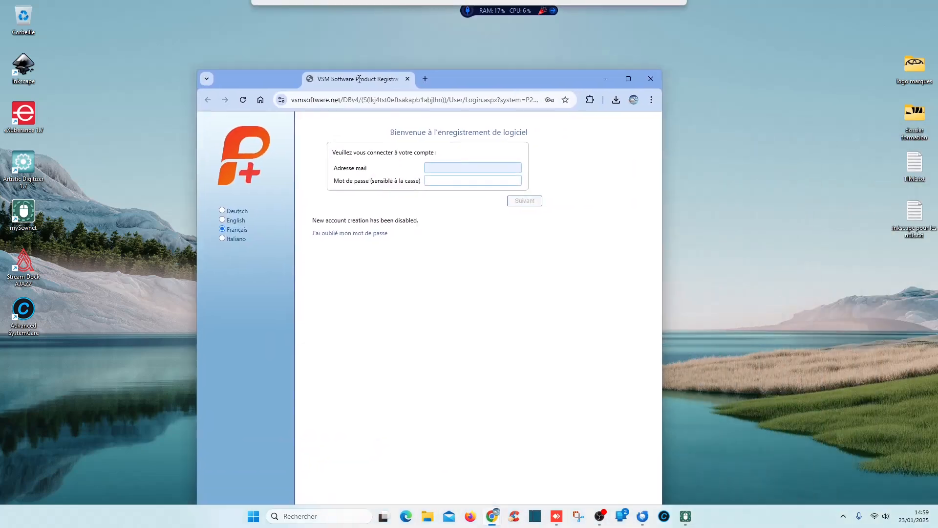
double_click(418, 79)
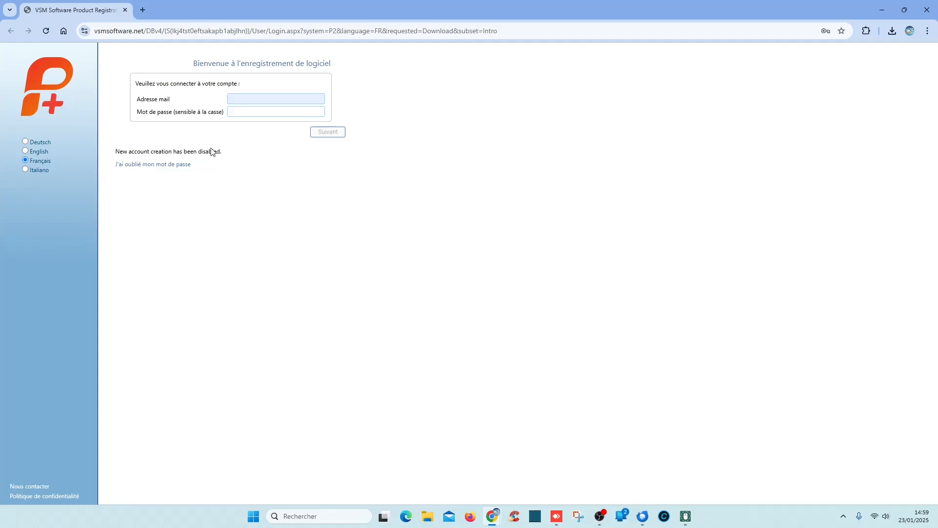
drag(223, 152, 112, 153)
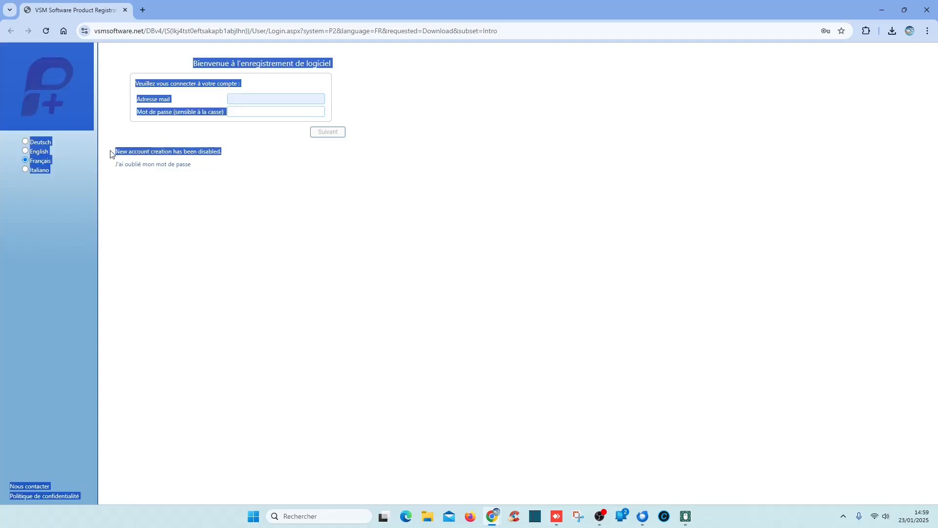
click(257, 203)
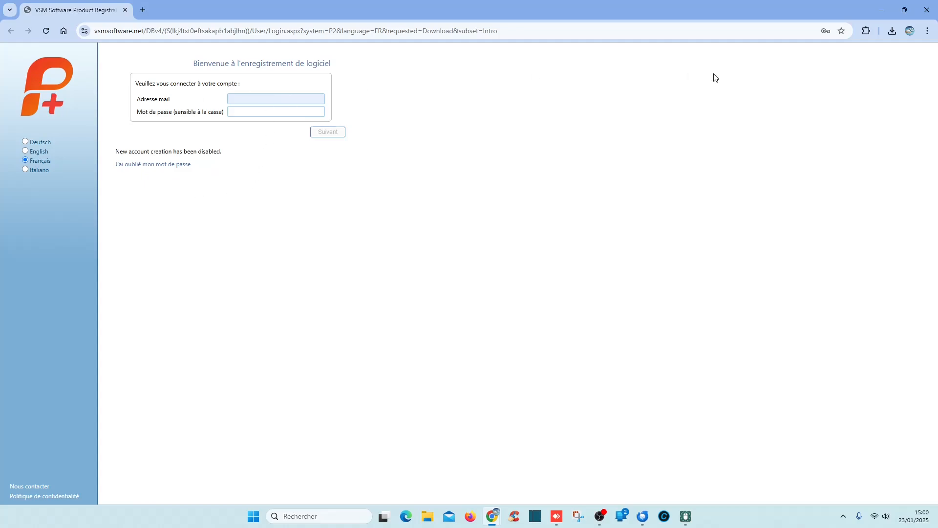
double_click(412, 10)
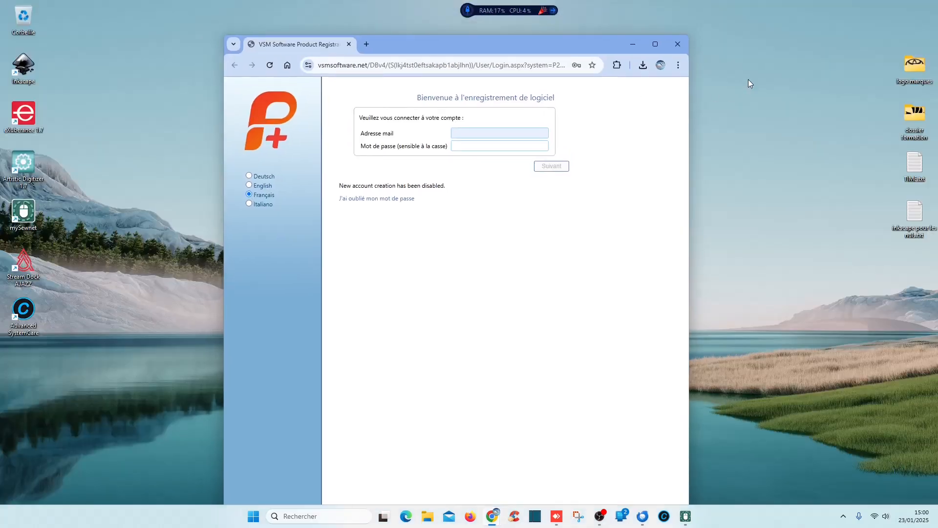
click(678, 48)
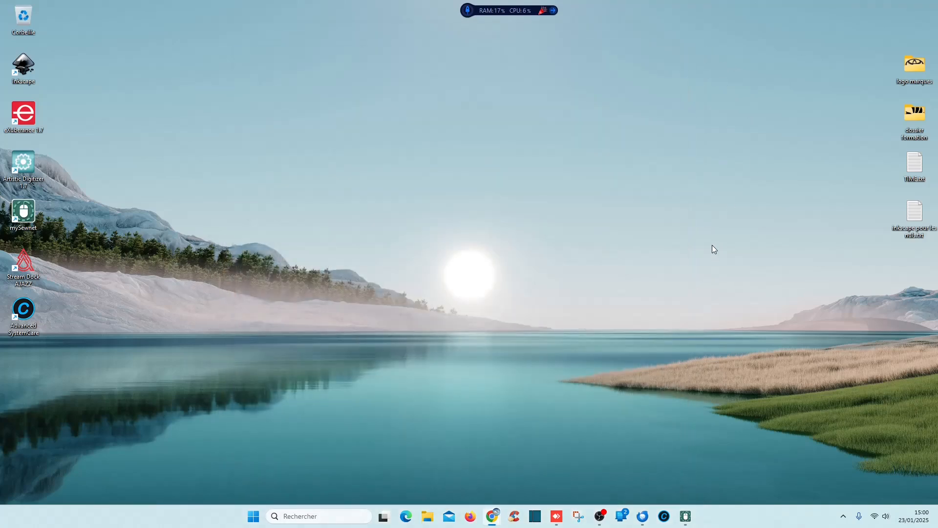
Restart mySewnet Embroidery without the online service and start a blank canvas project in a maximised window, keeping the default hoop
mouse_move(685, 516)
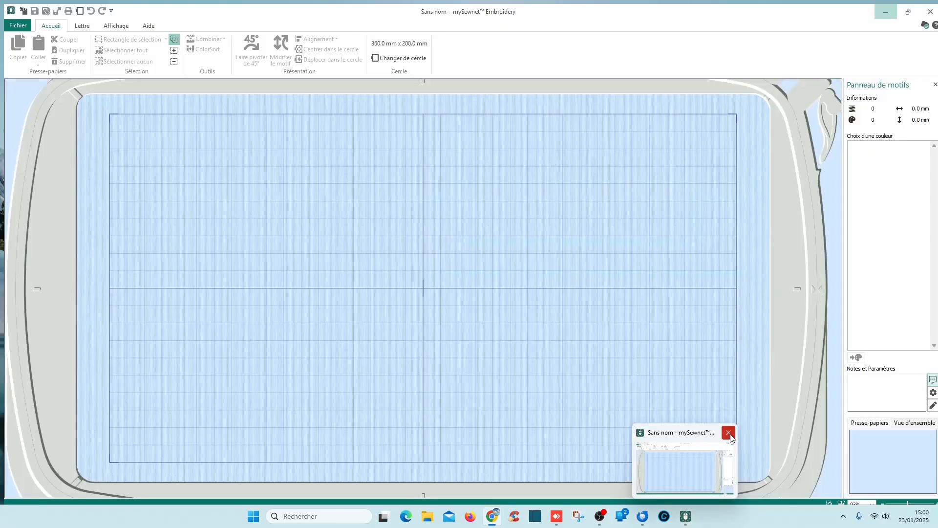
click(729, 432)
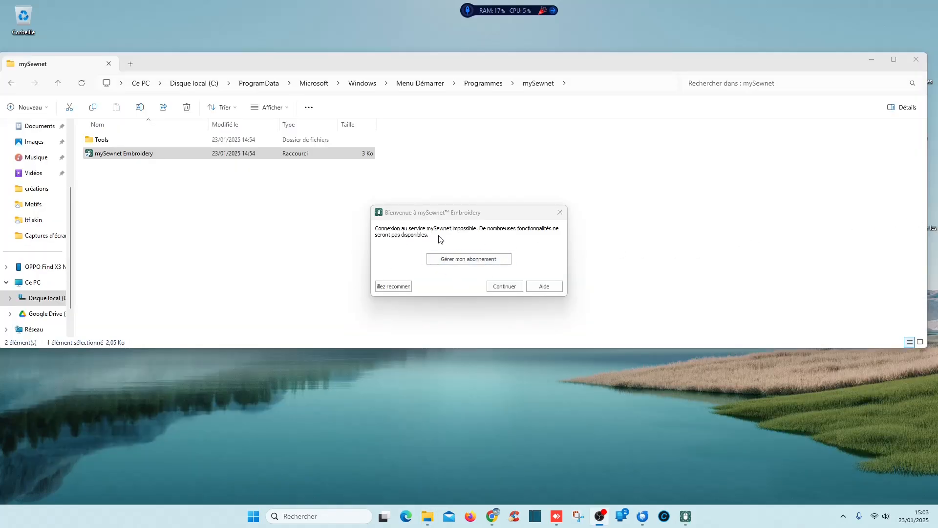
click(506, 287)
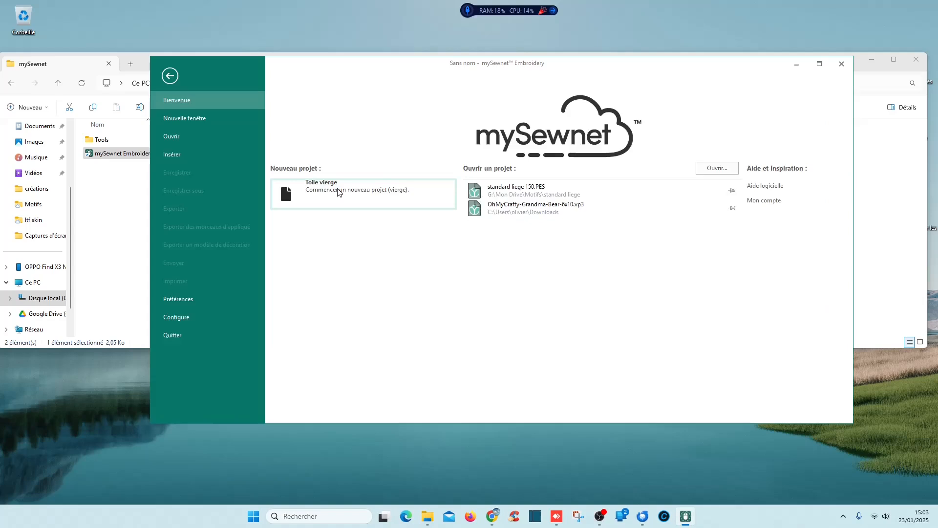
click(337, 189)
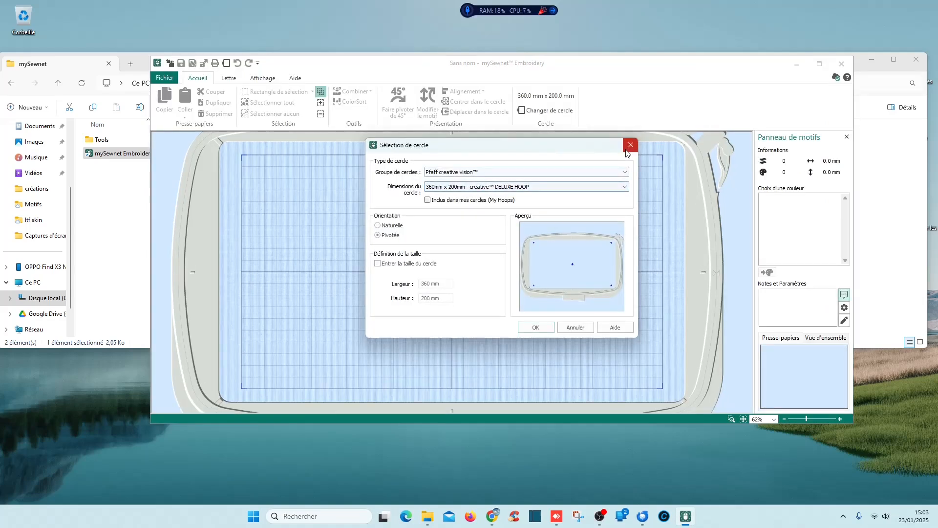
click(627, 151)
click(819, 66)
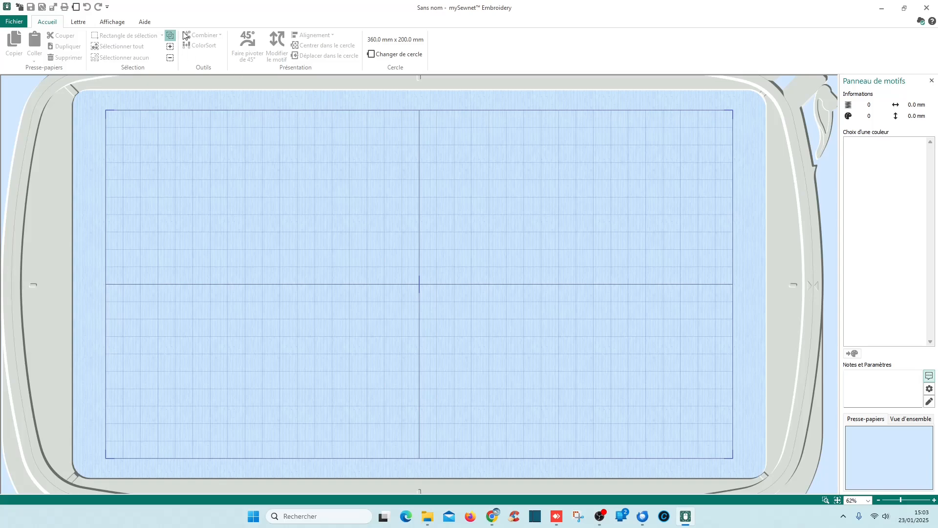
Open the designs "fornite multiple 2 150.VP3" and "full gaz.JEF" from the Documents folder together
click(19, 7)
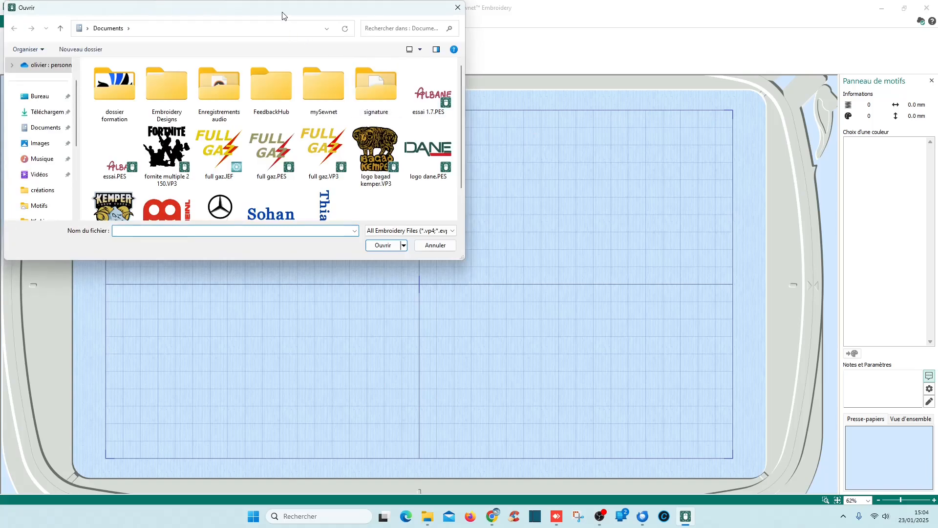
drag(281, 17, 486, 74)
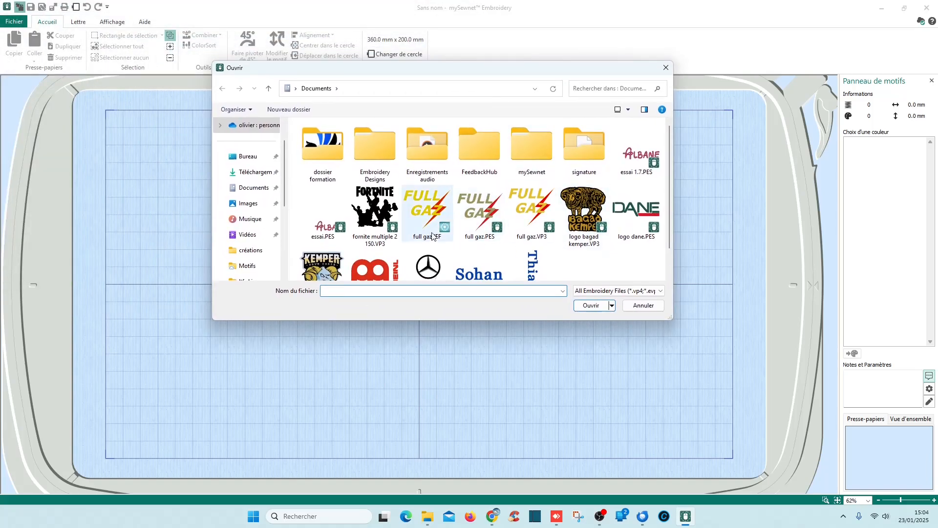
click(421, 221)
ctrl+click(375, 212)
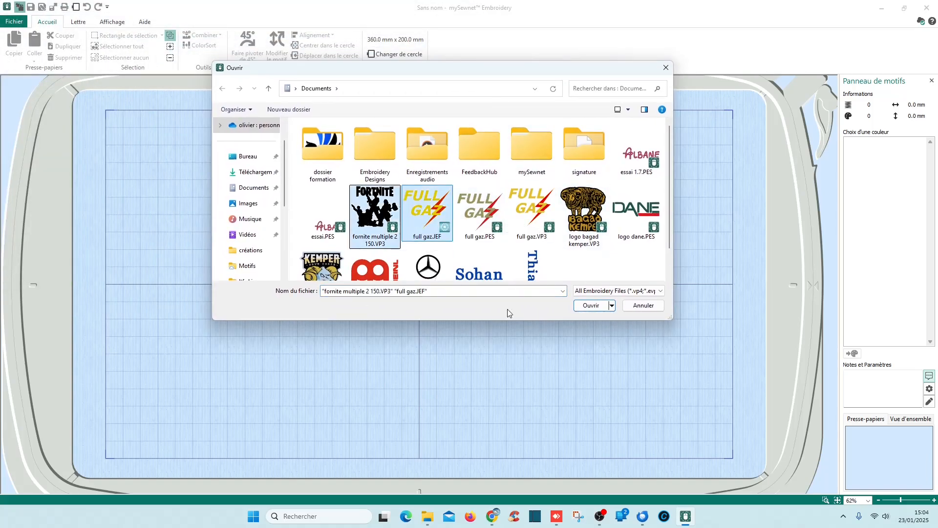
click(591, 306)
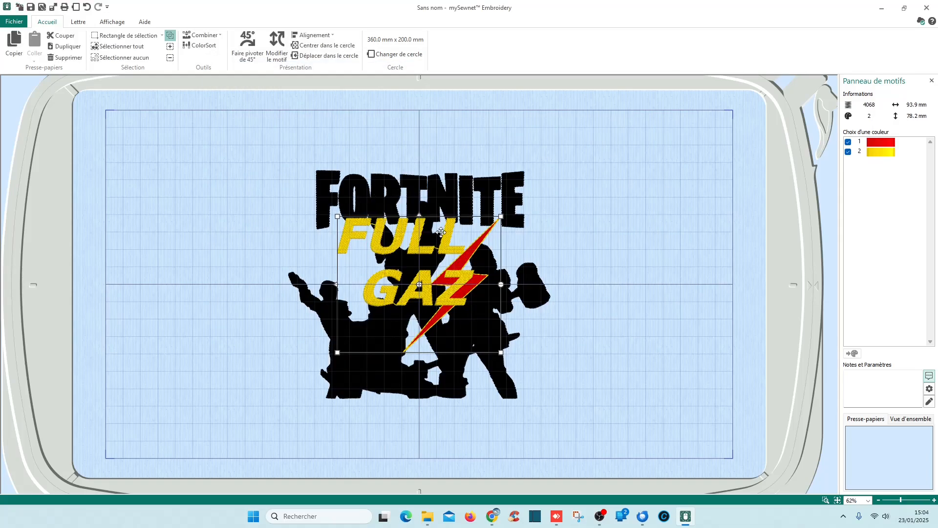
Separate the overlapping designs inside the hoop, placing FULL GAZ to the left and the Fortnite design to its right
drag(429, 250, 280, 241)
click(452, 254)
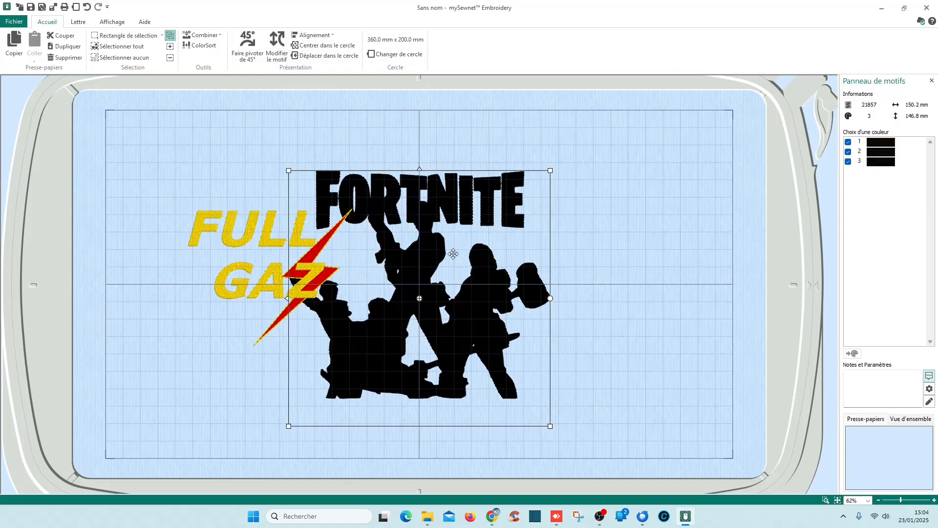
click(549, 262)
click(421, 264)
drag(421, 265, 503, 240)
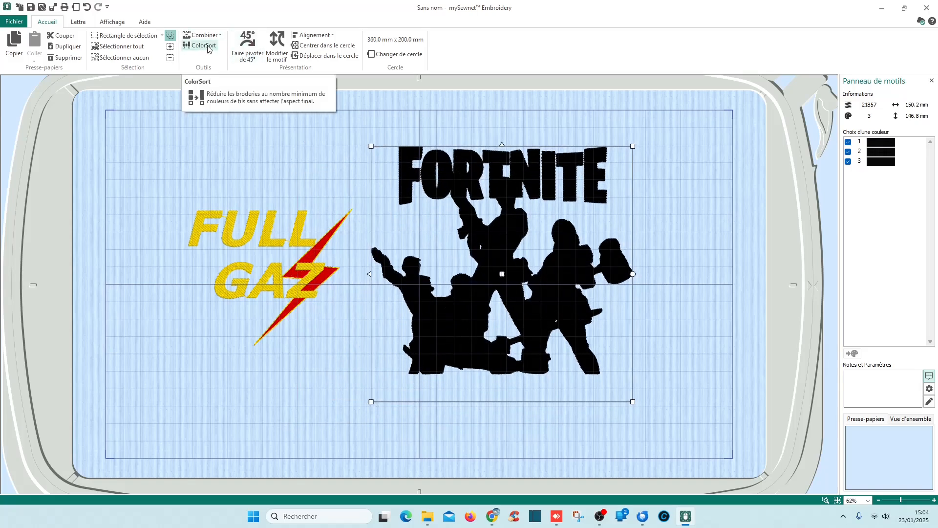
click(677, 239)
click(494, 176)
Look through the categories of embroidery fonts available for lettering
click(78, 22)
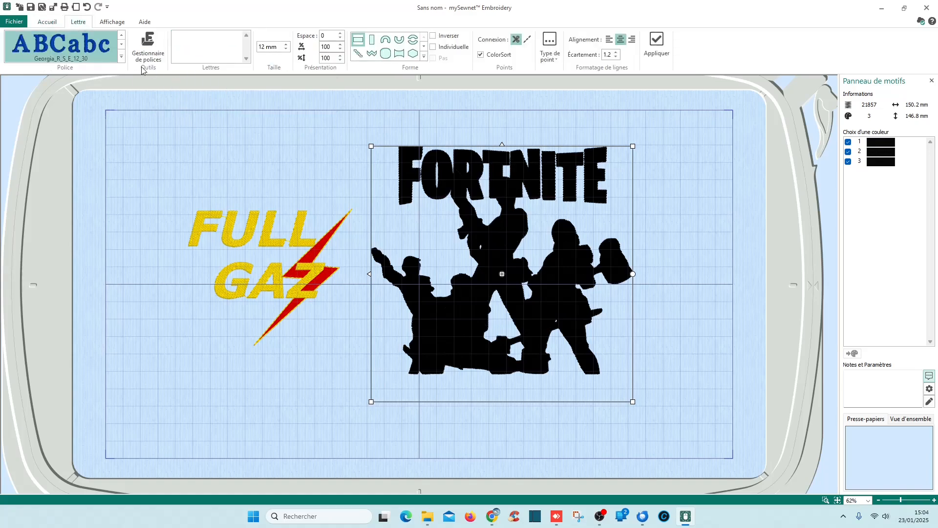
click(121, 56)
scroll(165, 163, up, 1)
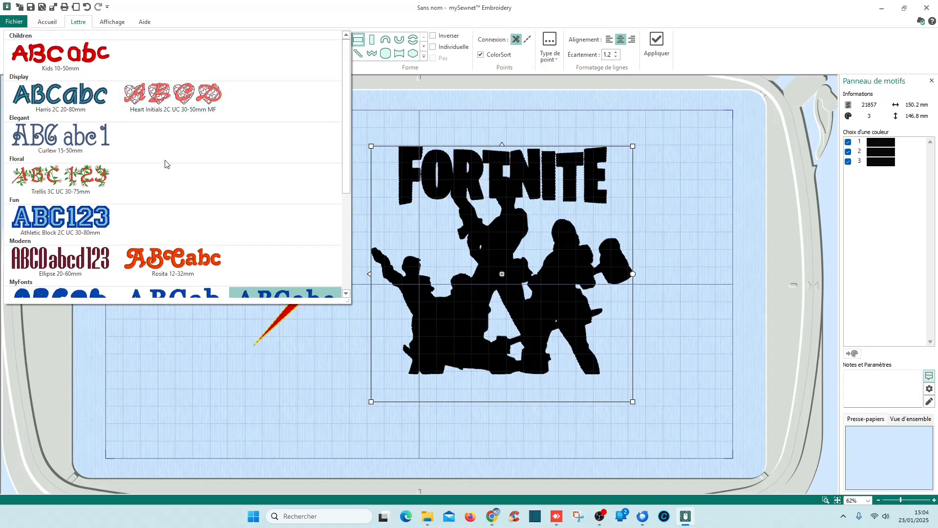
scroll(165, 163, down, 3)
scroll(169, 164, up, 3)
click(353, 108)
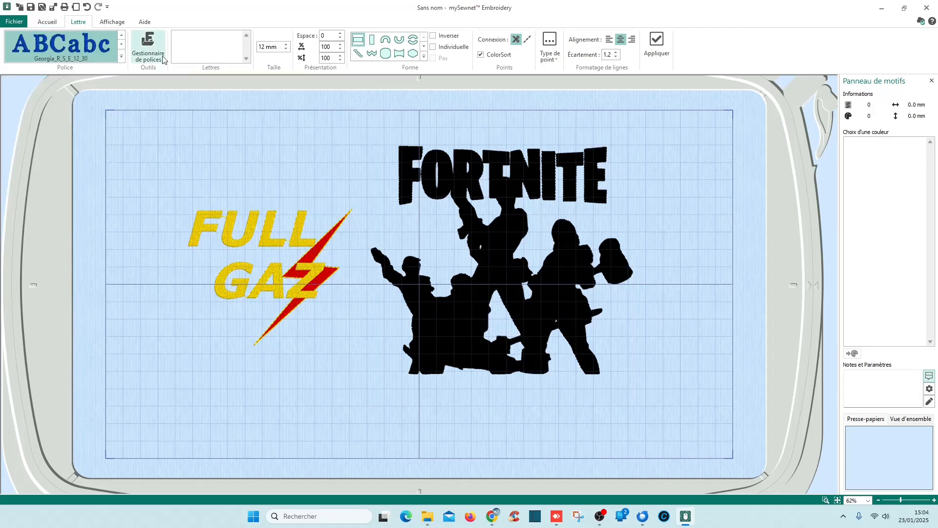
Preview the Ninja Naruto font in QuickFont from the font manager, leaving without creating an embroidery font
click(149, 48)
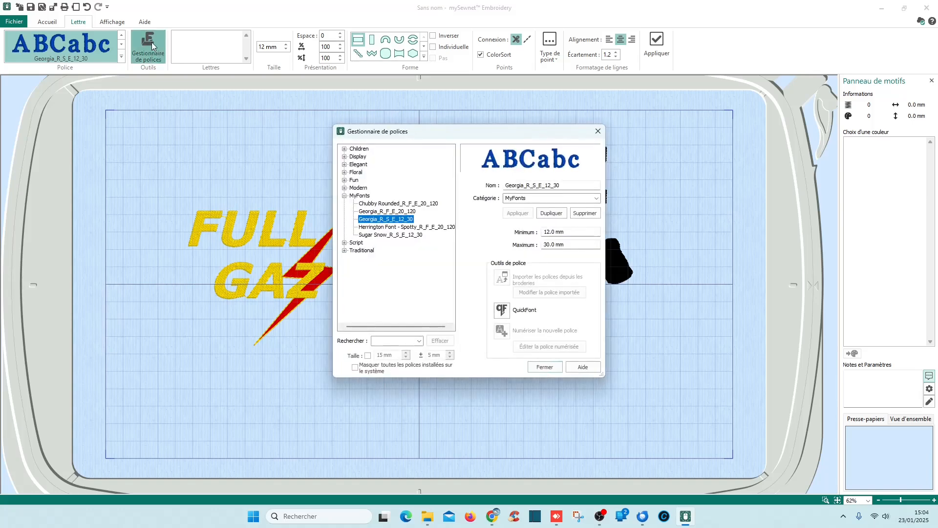
click(344, 195)
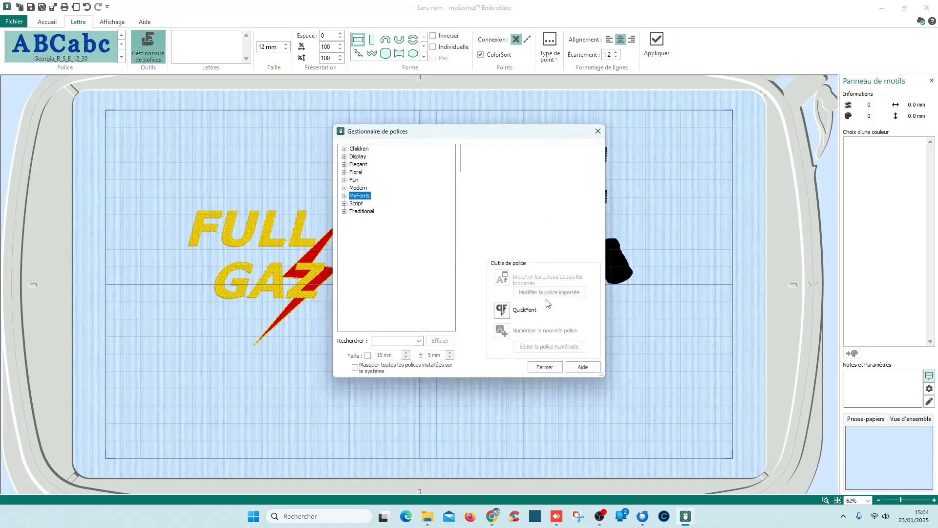
click(502, 311)
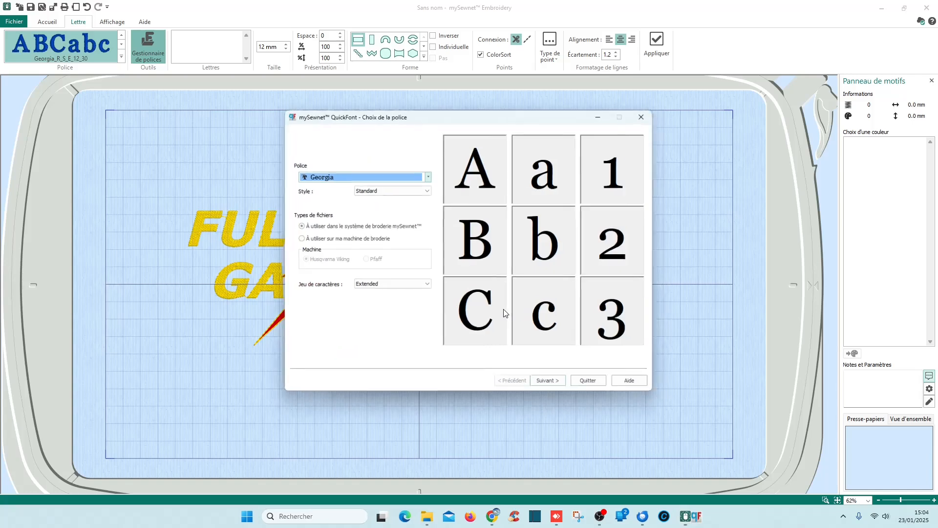
click(428, 176)
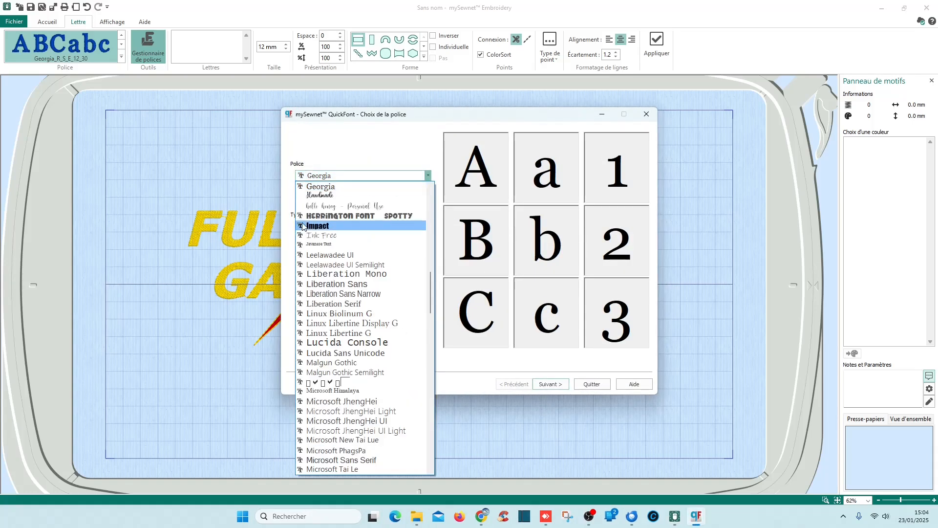
drag(429, 288, 436, 333)
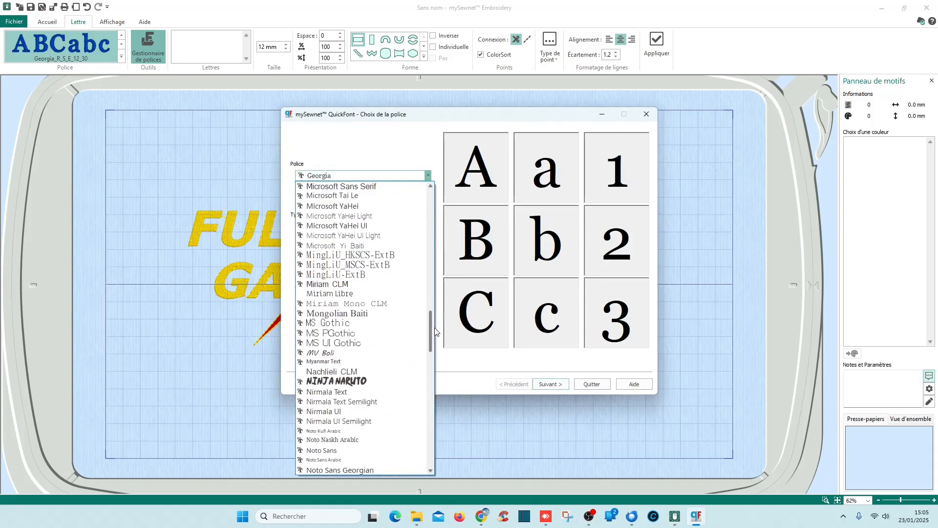
click(390, 380)
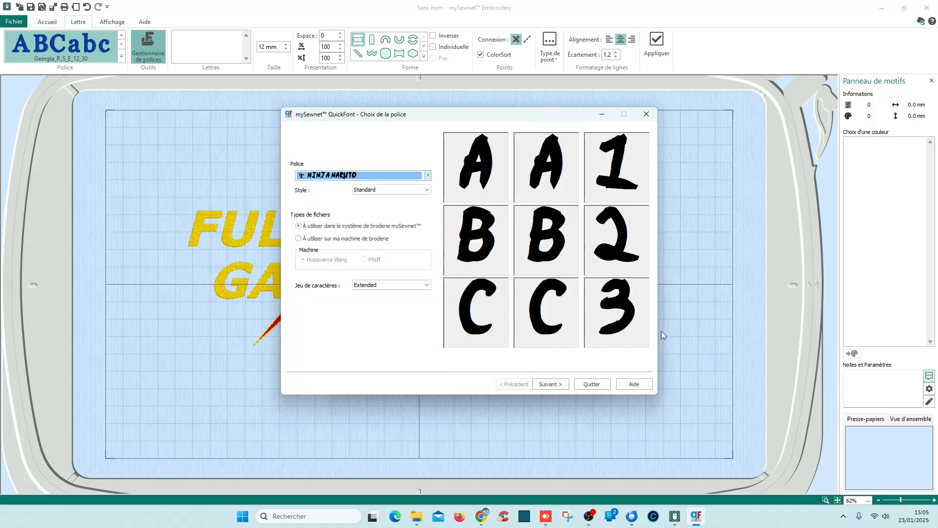
drag(410, 117, 434, 115)
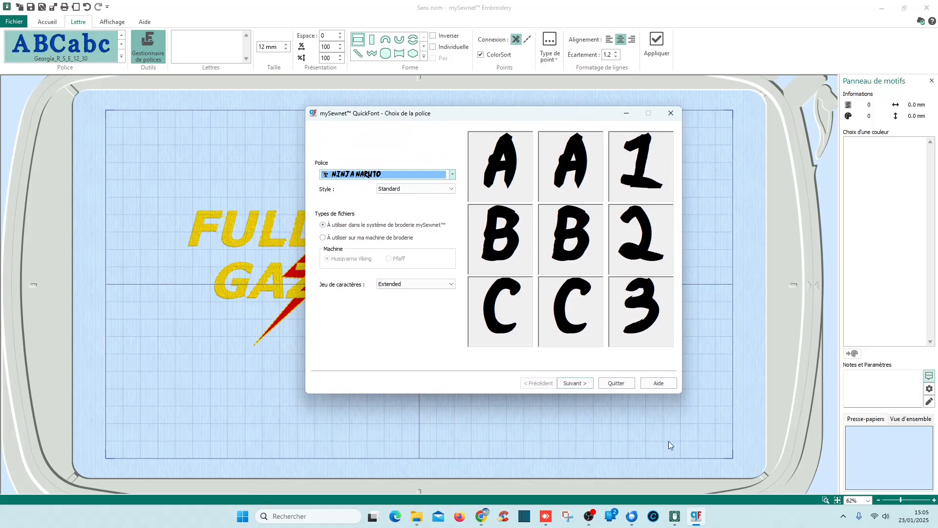
click(629, 385)
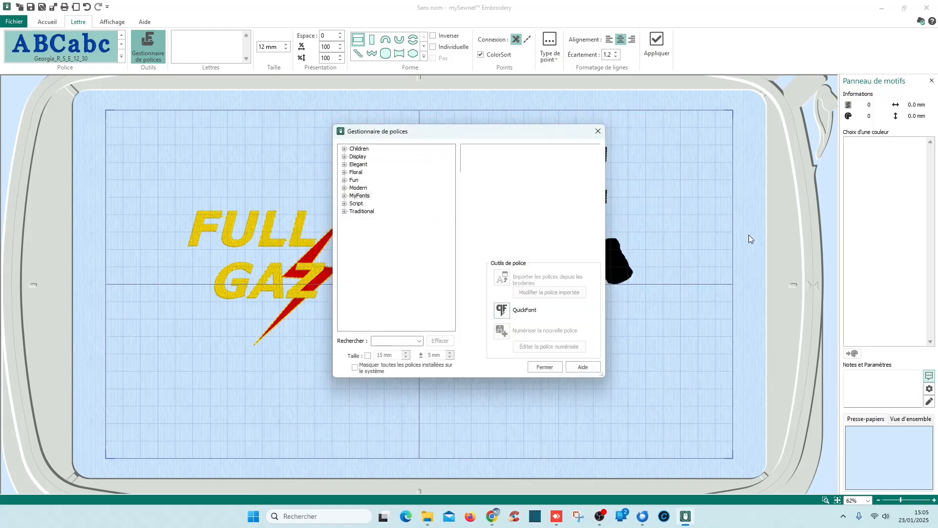
click(598, 131)
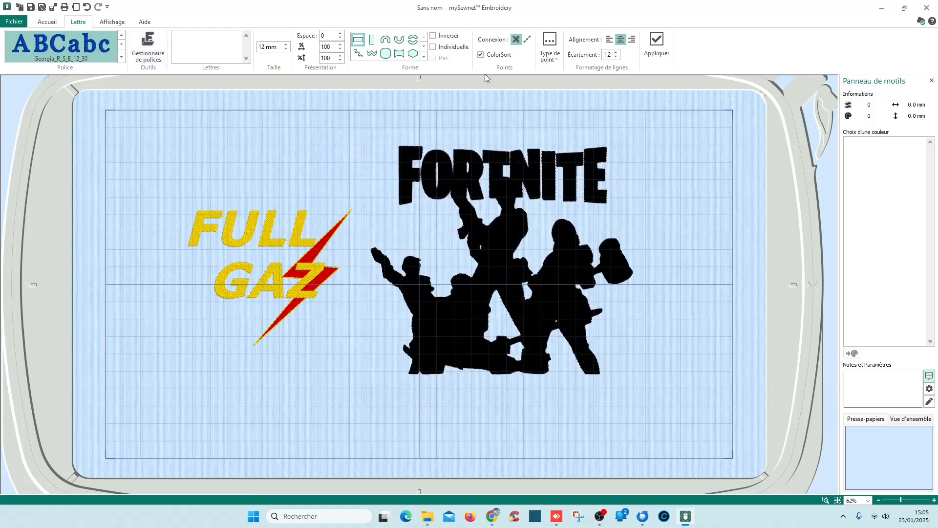